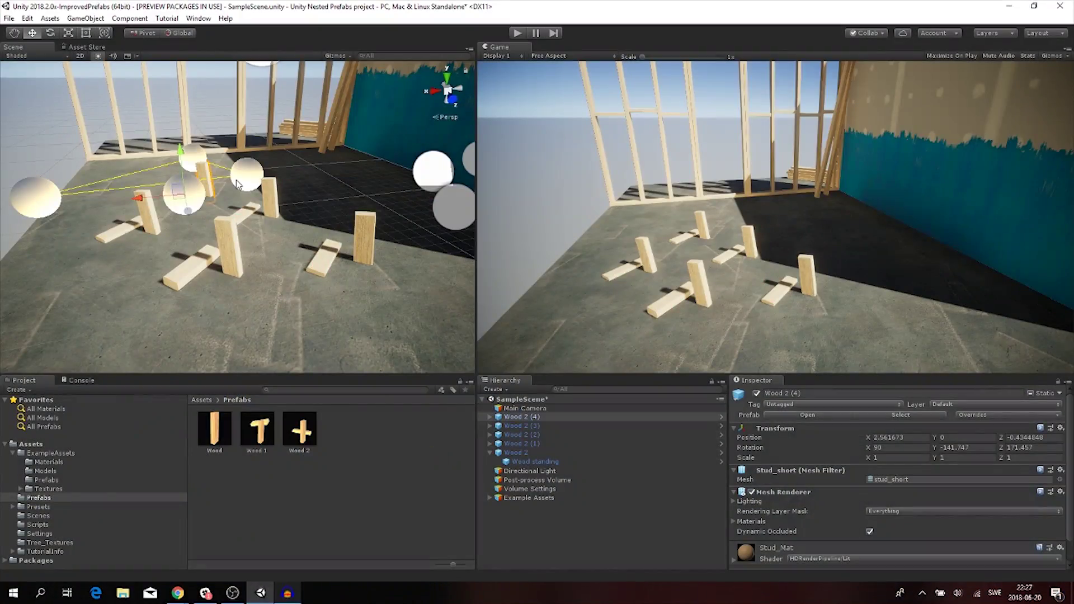
# Open the Wood 2 prefab for editing and enter its nested Wood standing prefab
pyautogui.click(293, 440)
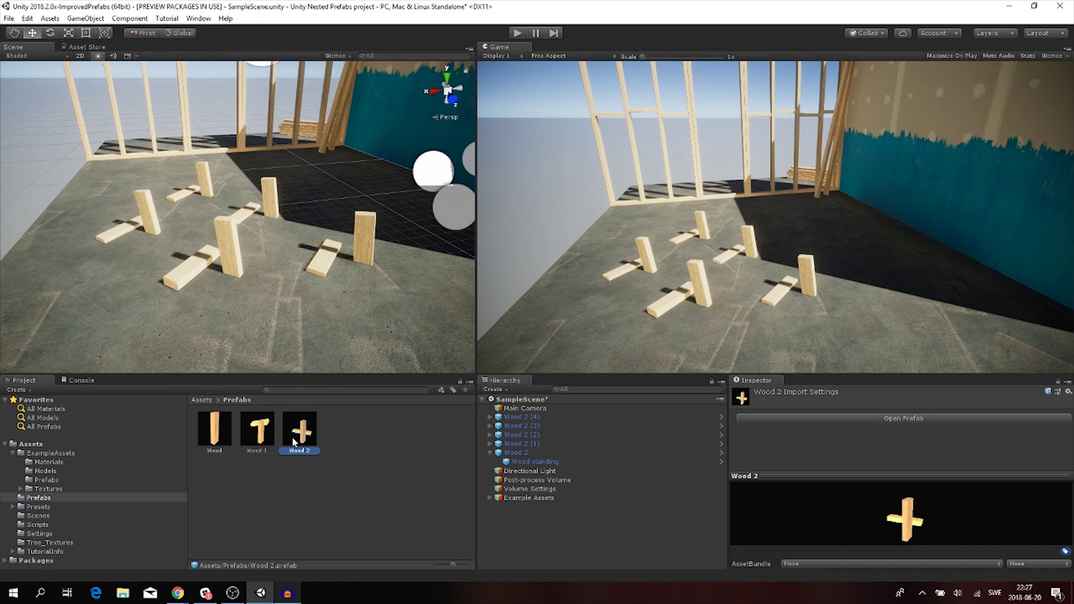
pyautogui.click(814, 420)
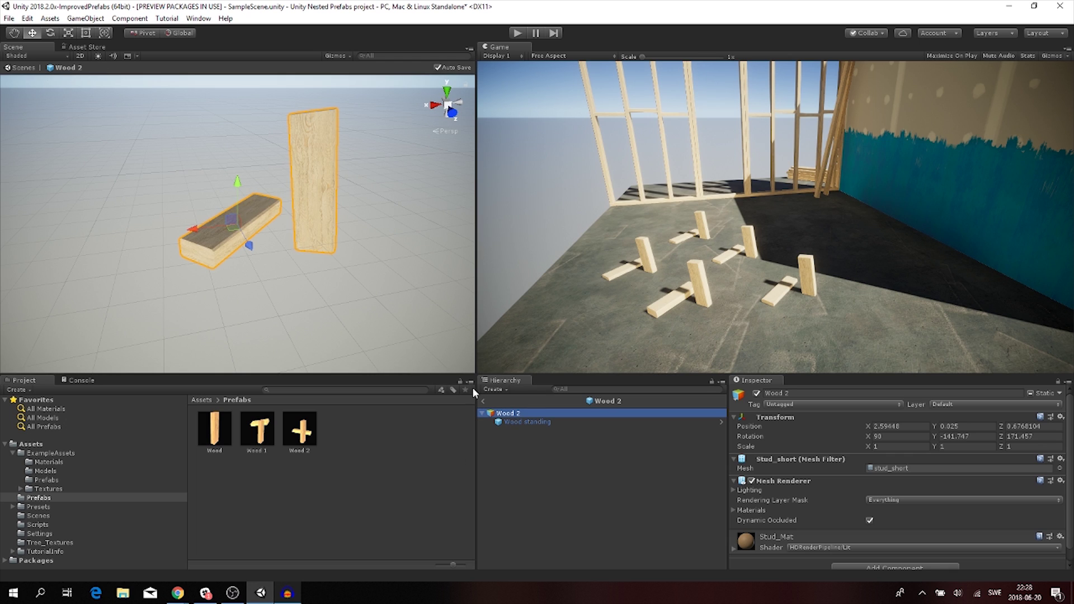
pyautogui.click(721, 423)
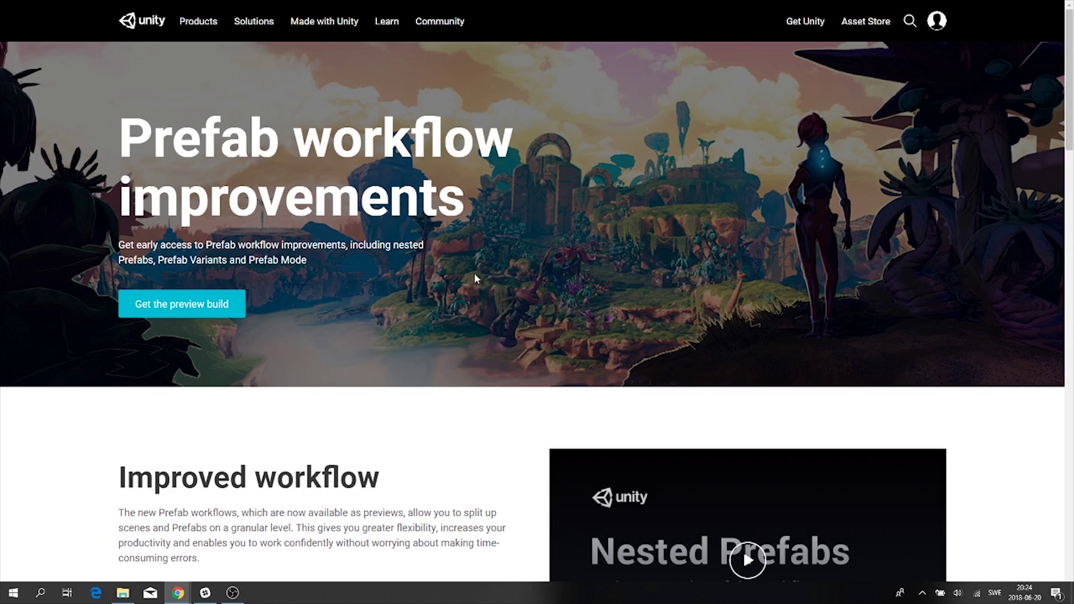
# On Unity's Prefab workflow improvements page, highlight the summary of nested Prefabs, Prefab Variants and Prefab Mode, and get the preview build
pyautogui.doubleClick(325, 185)
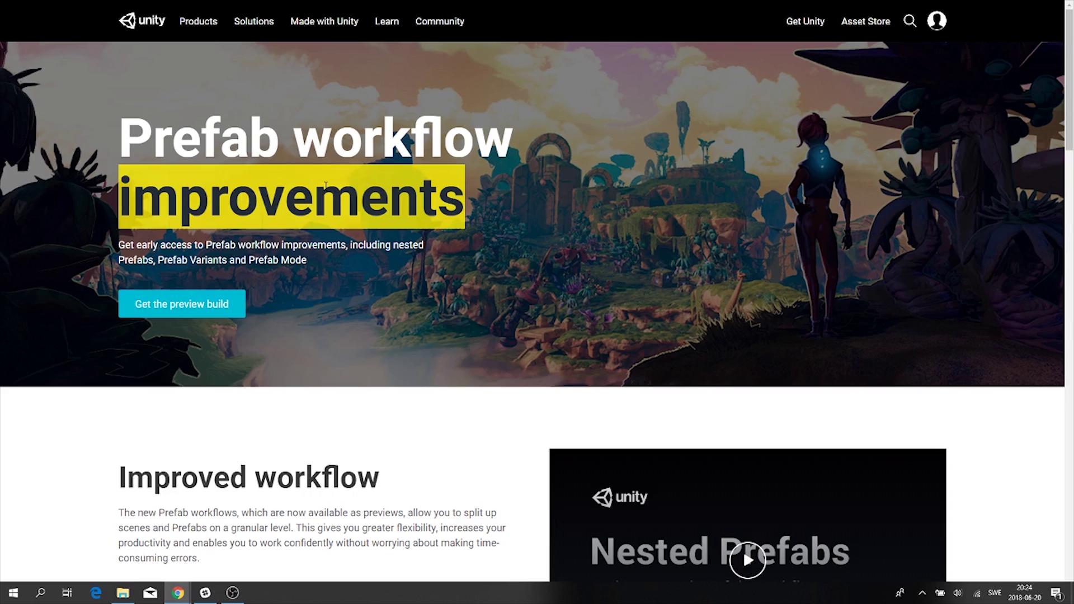
pyautogui.moveTo(118, 247); pyautogui.dragTo(305, 280)
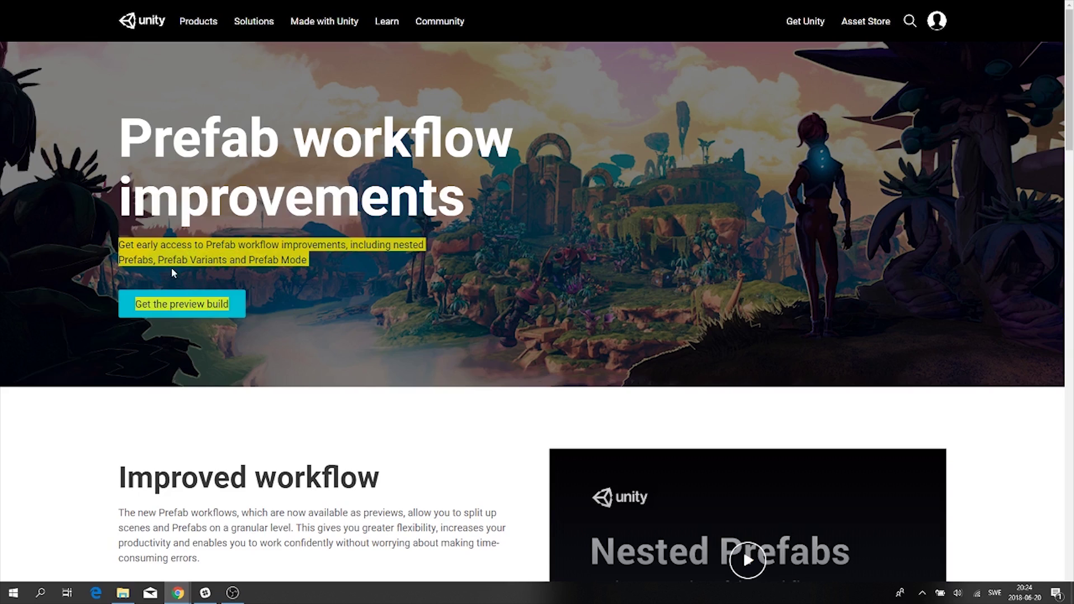
pyautogui.moveTo(320, 263); pyautogui.dragTo(394, 245)
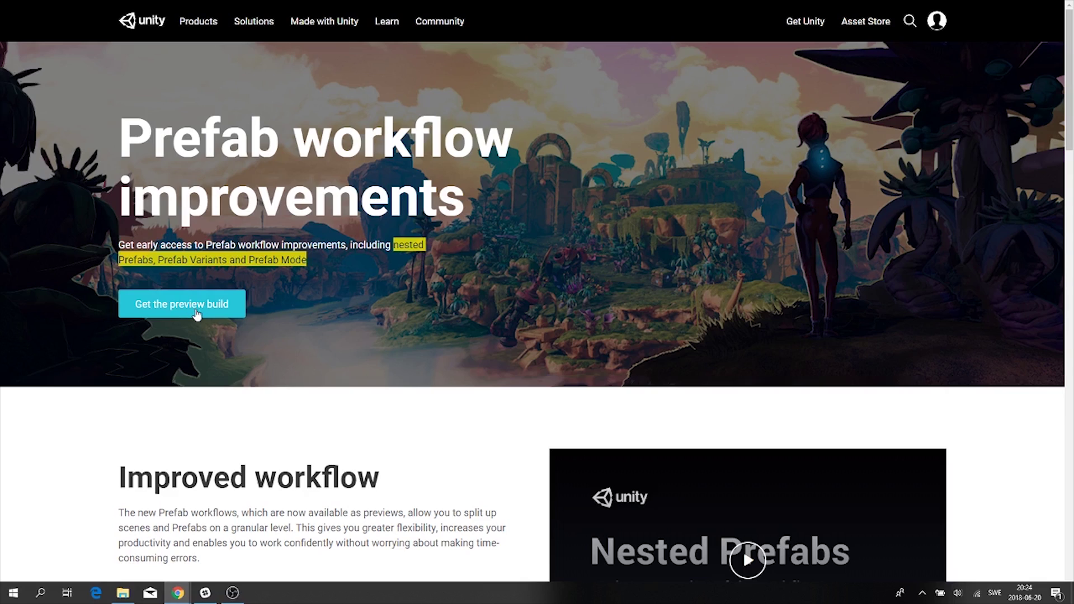
pyautogui.click(193, 309)
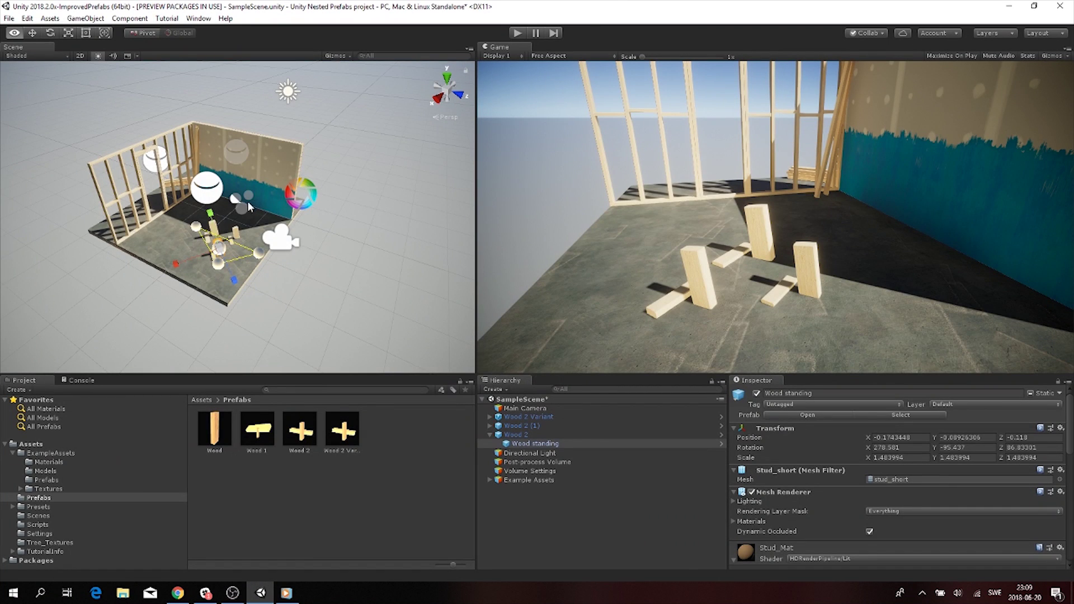
pyautogui.keyDown('alt'); pyautogui.moveTo(248, 200); pyautogui.dragTo(229, 210); pyautogui.keyUp('alt')
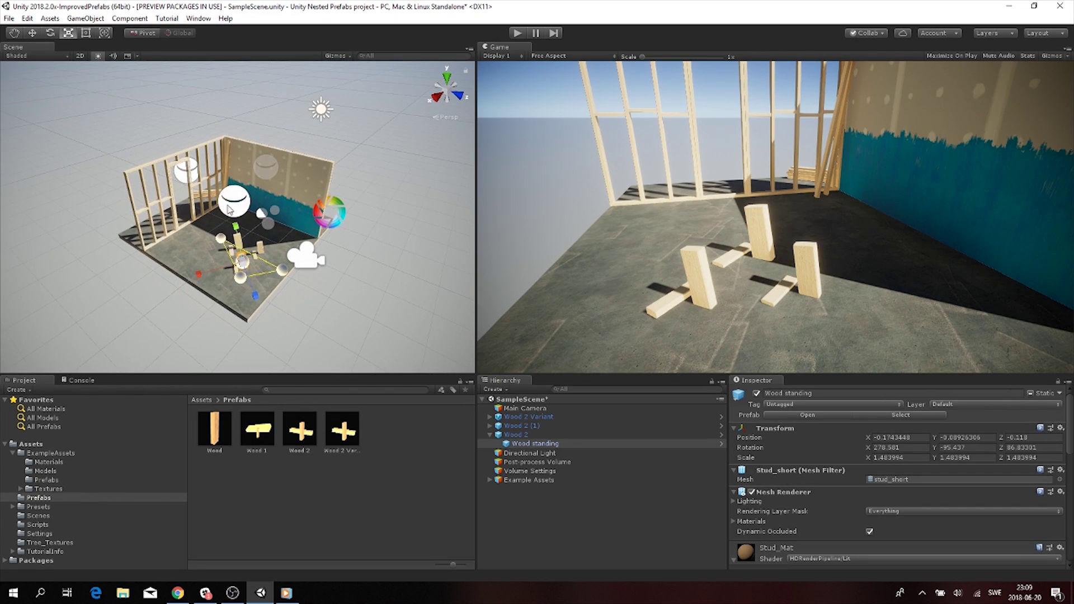
pyautogui.scroll(5, 236, 223)
pyautogui.scroll(-4, 237, 224)
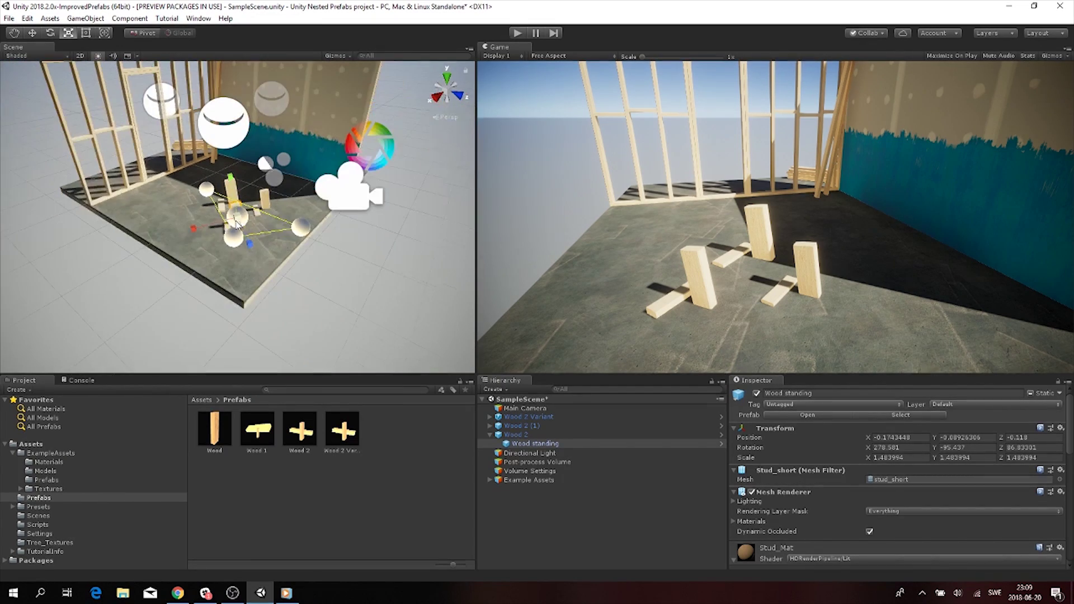
pyautogui.scroll(-8, 235, 223)
pyautogui.keyDown('alt'); pyautogui.moveTo(236, 222); pyautogui.dragTo(392, 230); pyautogui.keyUp('alt')
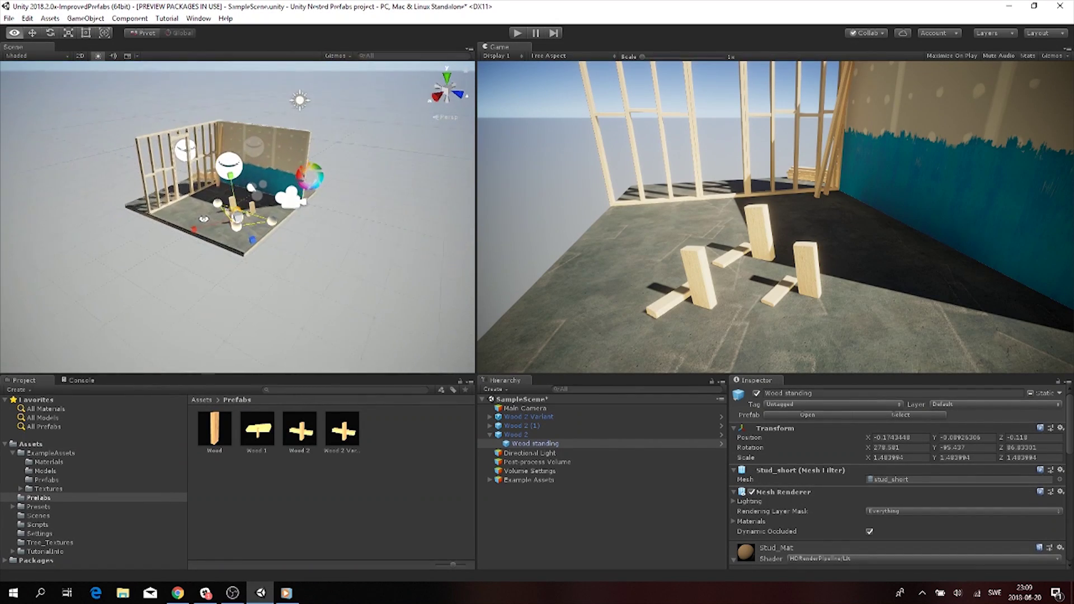
pyautogui.scroll(3, 198, 218)
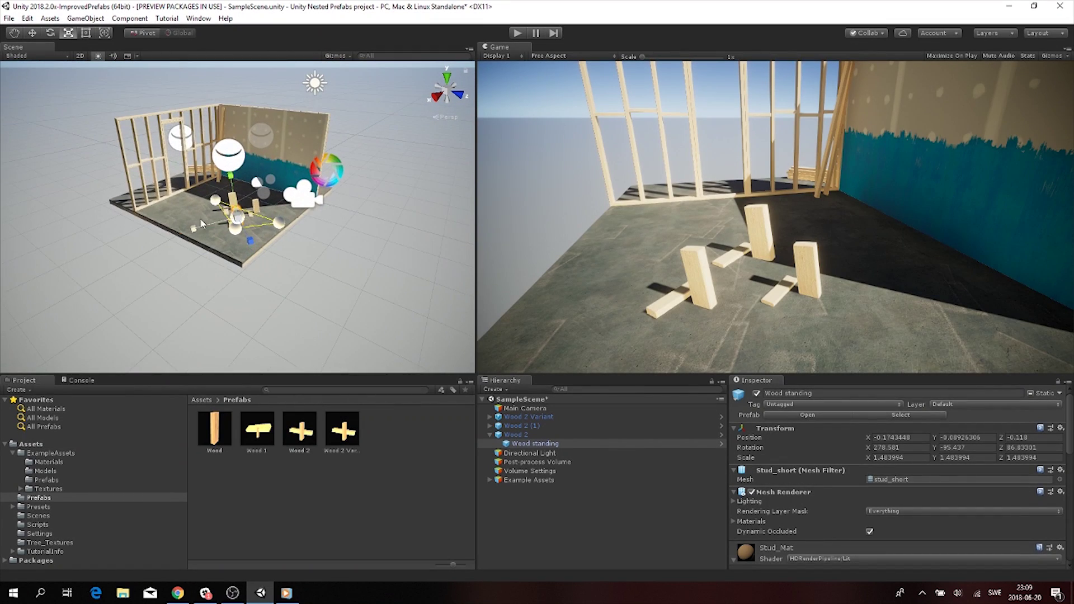
# Compare the object icons of the Directional Light, the Wood 2 prefab and the Wood 2 Variant
pyautogui.click(548, 454)
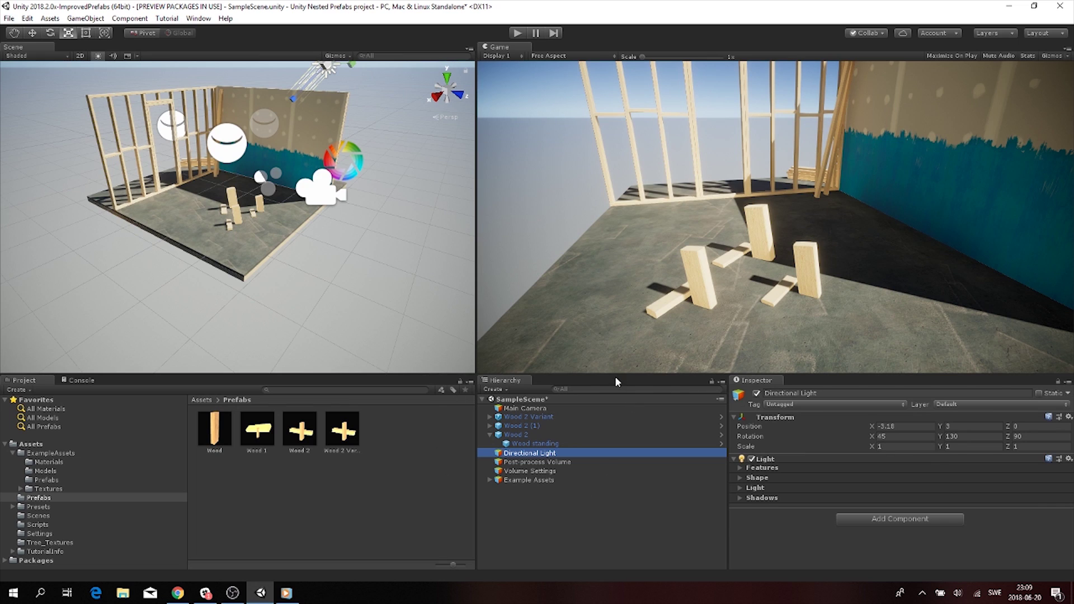
pyautogui.rightClick(514, 382)
pyautogui.click(507, 381)
pyautogui.click(498, 435)
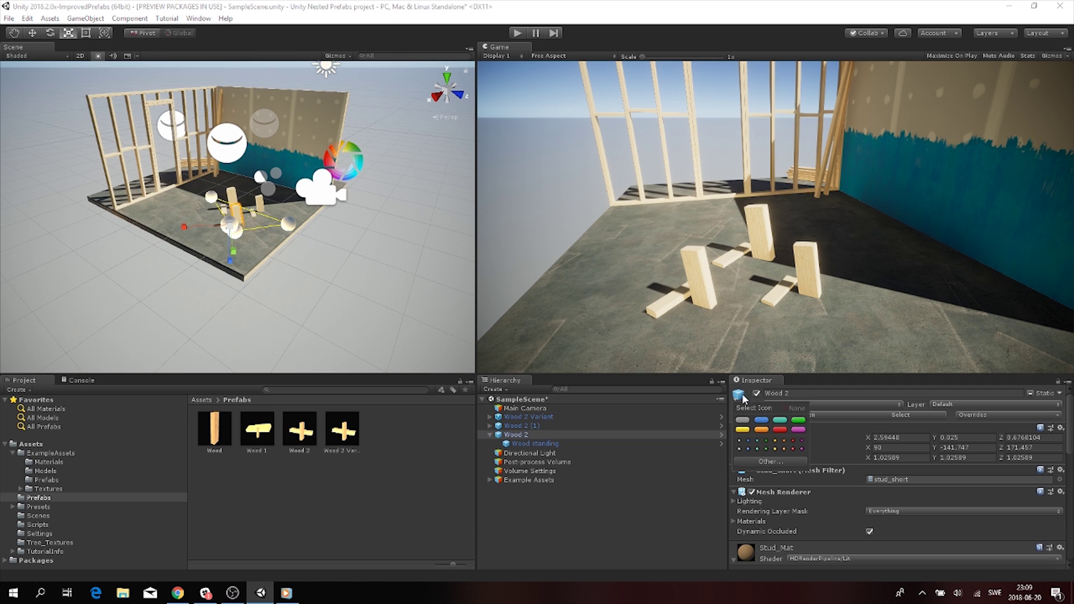
pyautogui.click(660, 408)
pyautogui.click(657, 415)
pyautogui.click(741, 395)
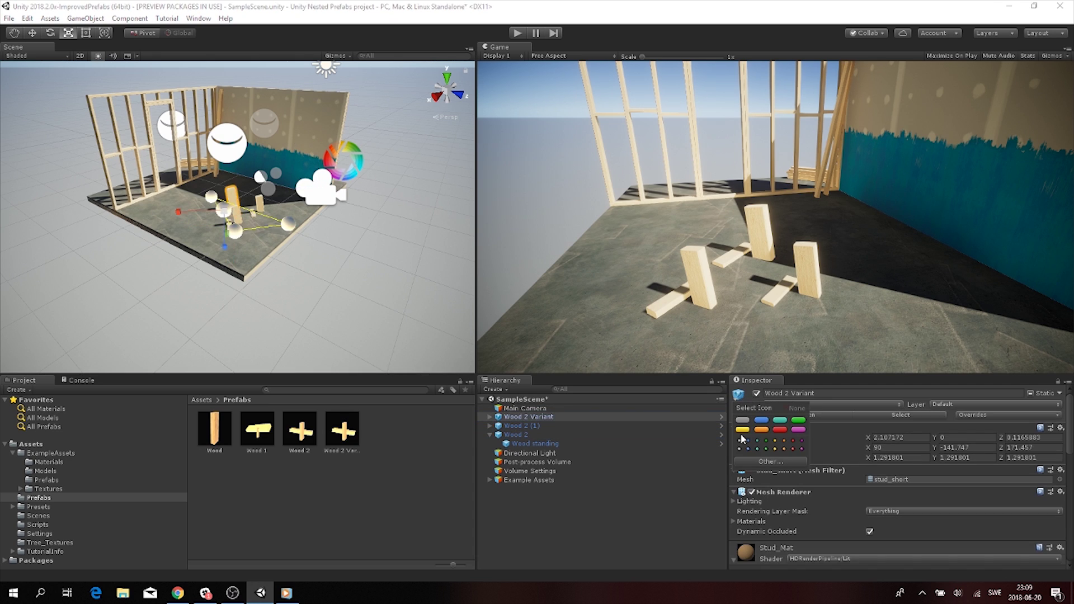
# Frame the Wood 2 Variant and the Main Camera one after the other in the scene view
pyautogui.click(506, 412)
pyautogui.press('f')
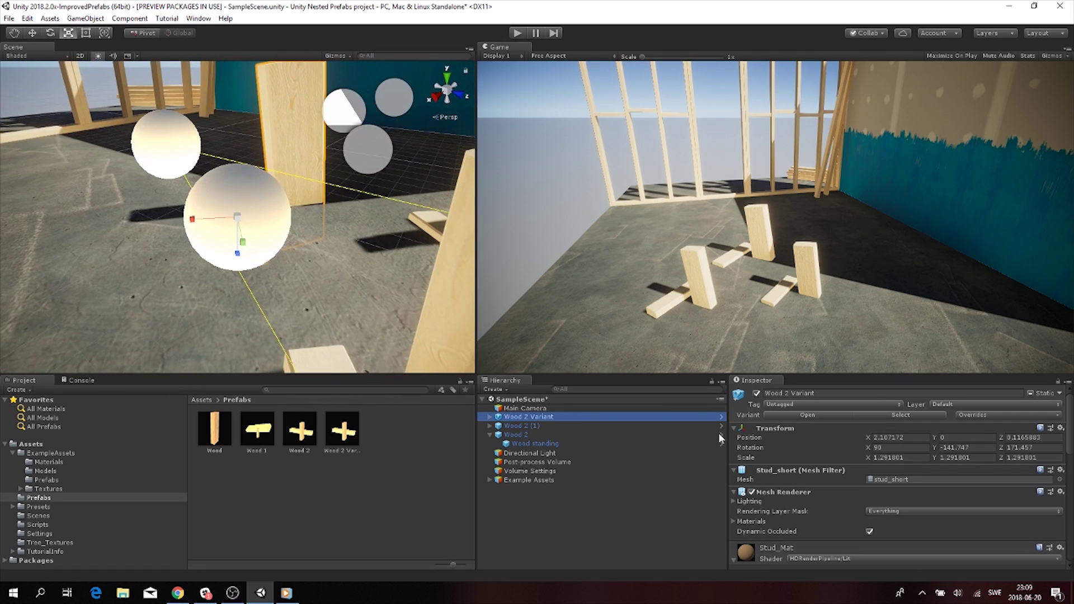
pyautogui.doubleClick(564, 408)
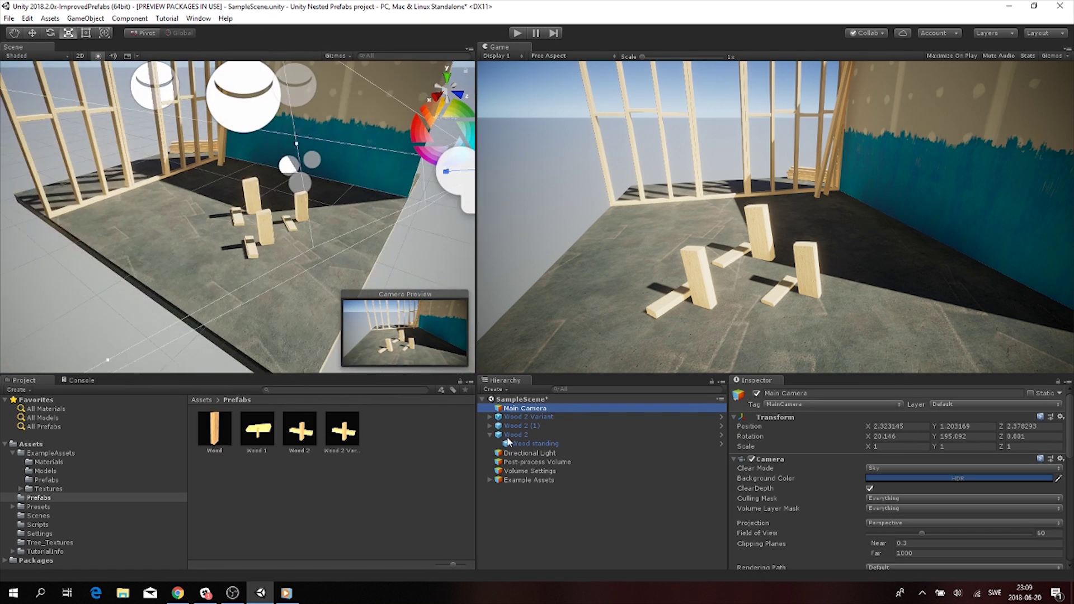
# Turn the Directional Light into a prefab asset in the Prefabs folder
pyautogui.click(532, 452)
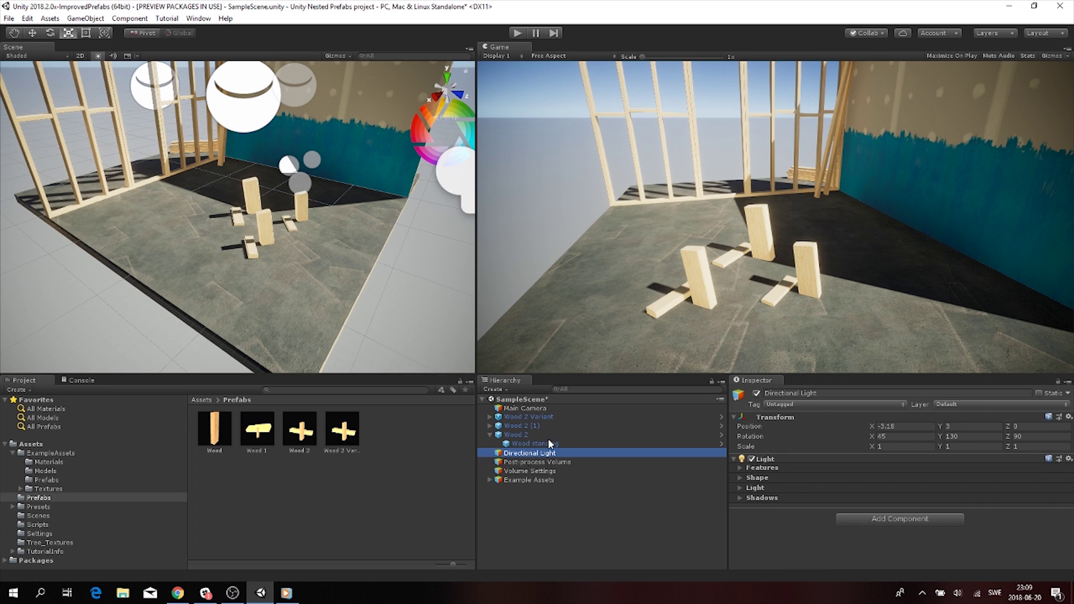
pyautogui.moveTo(510, 451); pyautogui.dragTo(427, 472)
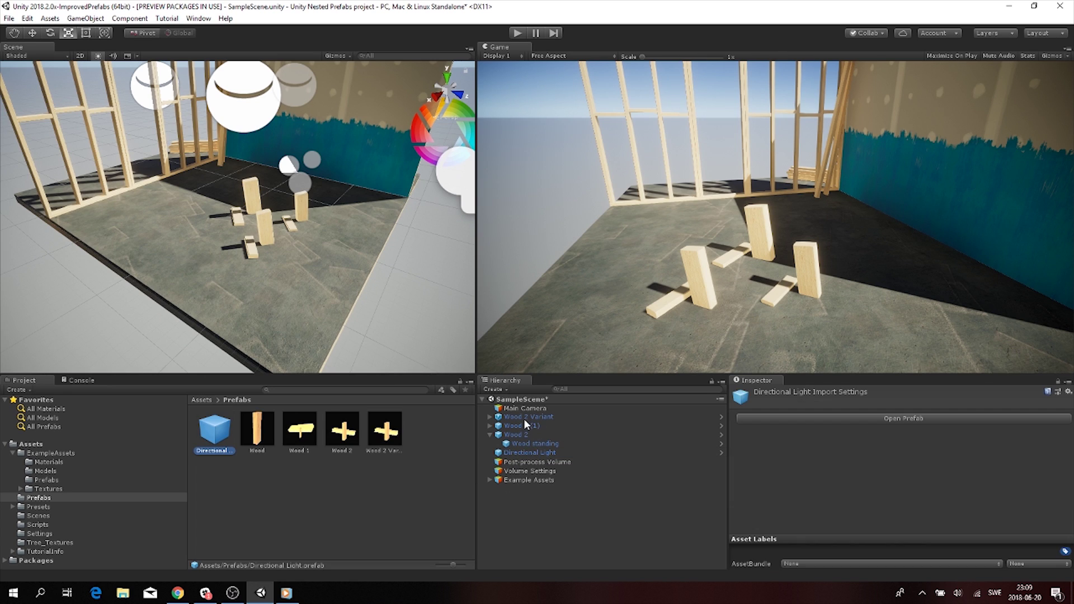
# Undo the Directional Light's conversion to a prefab and delete its asset from the Prefabs folder
pyautogui.hotkey('ctrl', 'z')
pyautogui.click(201, 440)
pyautogui.press('Delete')
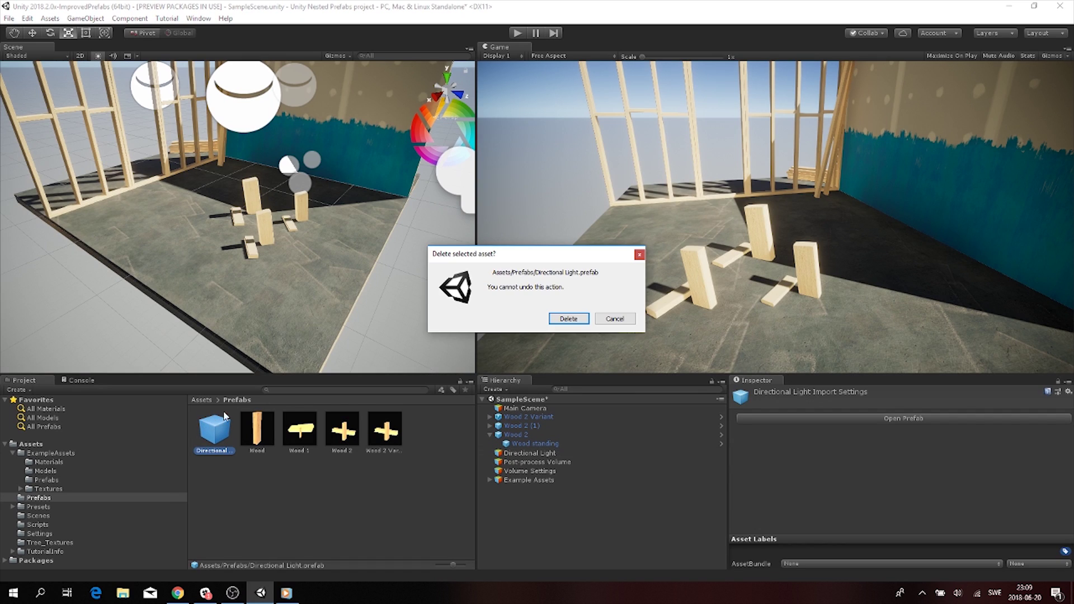
pyautogui.click(564, 318)
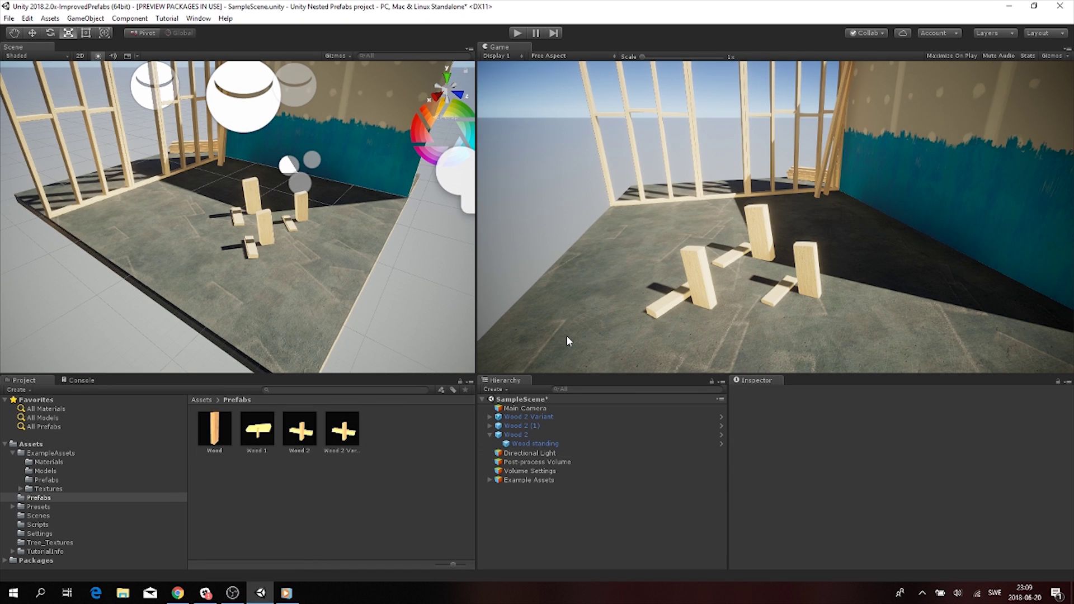
# Examine the room from several angles and check which hierarchy object it belongs to under Example Assets
pyautogui.click(530, 452)
pyautogui.press('f')
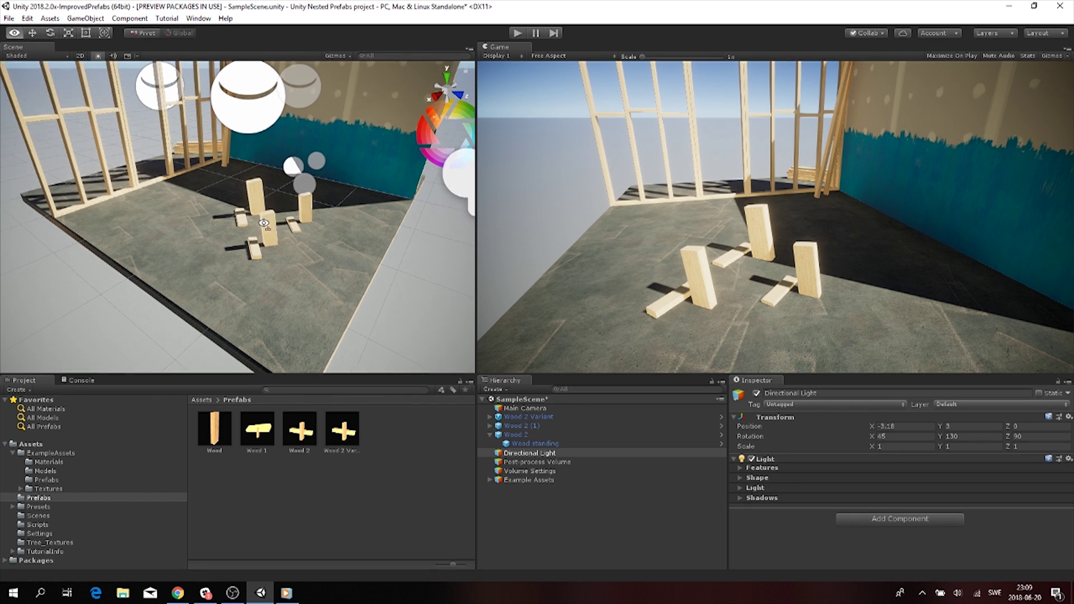
pyautogui.keyDown('alt'); pyautogui.moveTo(336, 324); pyautogui.dragTo(361, 383); pyautogui.keyUp('alt')
pyautogui.scroll(5, 311, 283)
pyautogui.keyDown('alt'); pyautogui.moveTo(271, 348); pyautogui.dragTo(127, 245); pyautogui.keyUp('alt')
pyautogui.click(216, 242)
pyautogui.scroll(-10, 211, 229)
pyautogui.scroll(6, 207, 230)
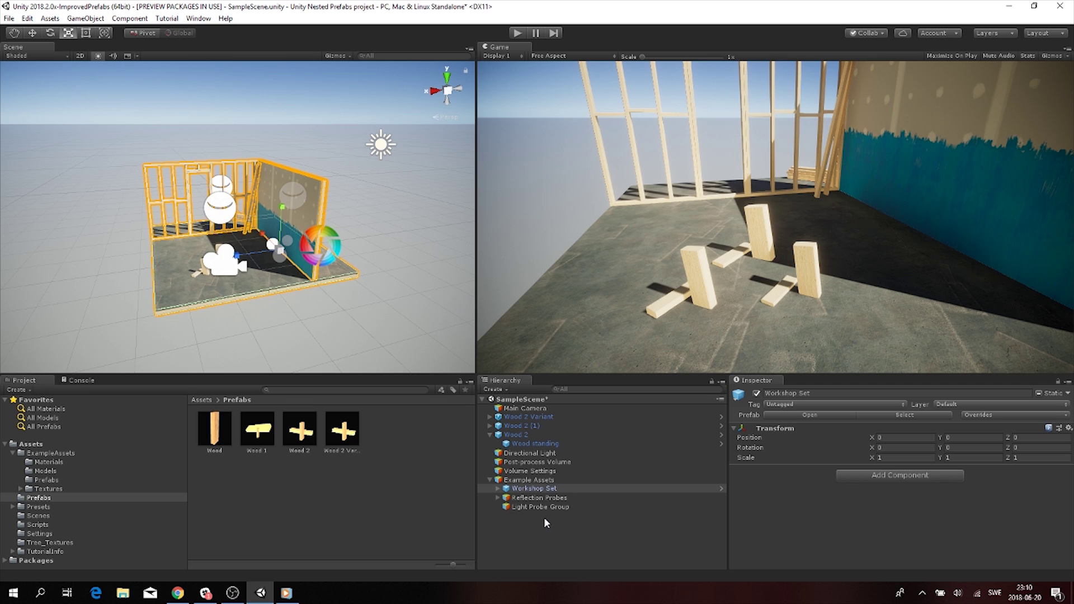
pyautogui.click(488, 480)
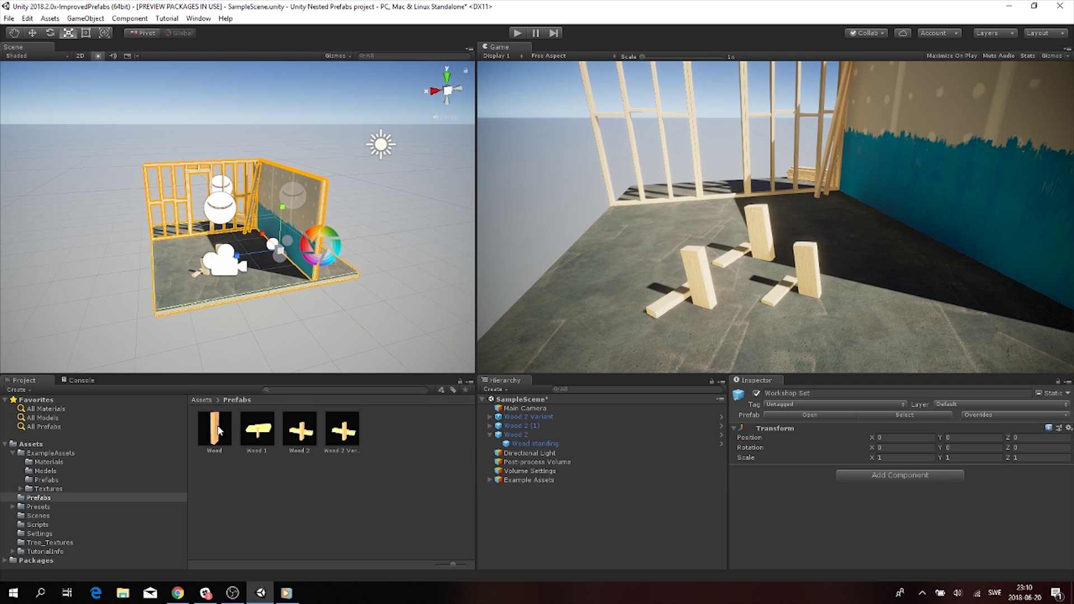
# Open the Wood 1, Wood 2 Variant and Wood 2 prefabs in turn from the Prefabs folder in Prefab Mode
pyautogui.doubleClick(263, 428)
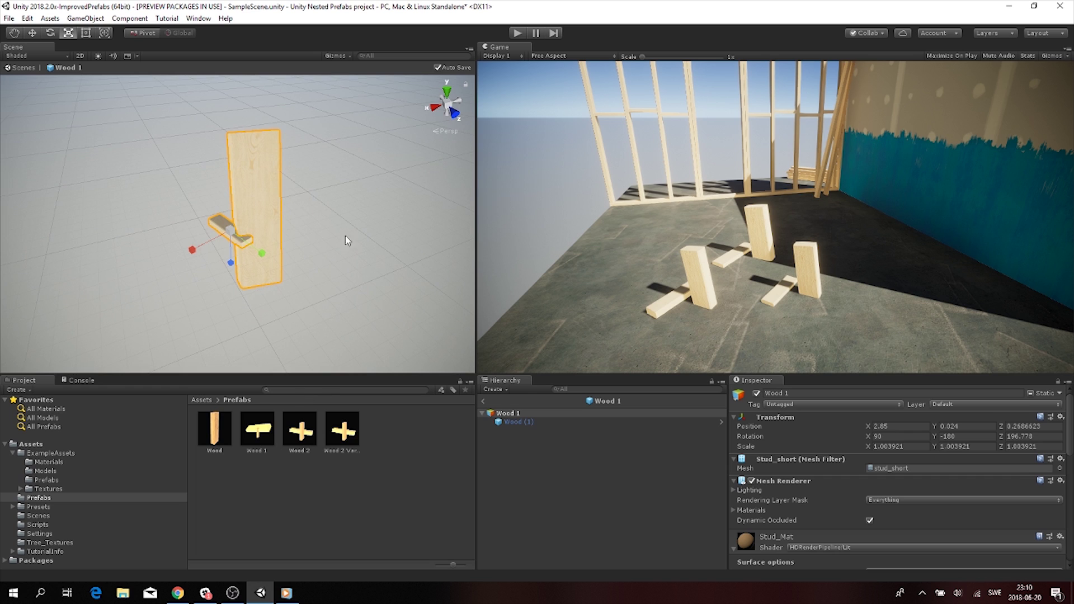
pyautogui.doubleClick(350, 437)
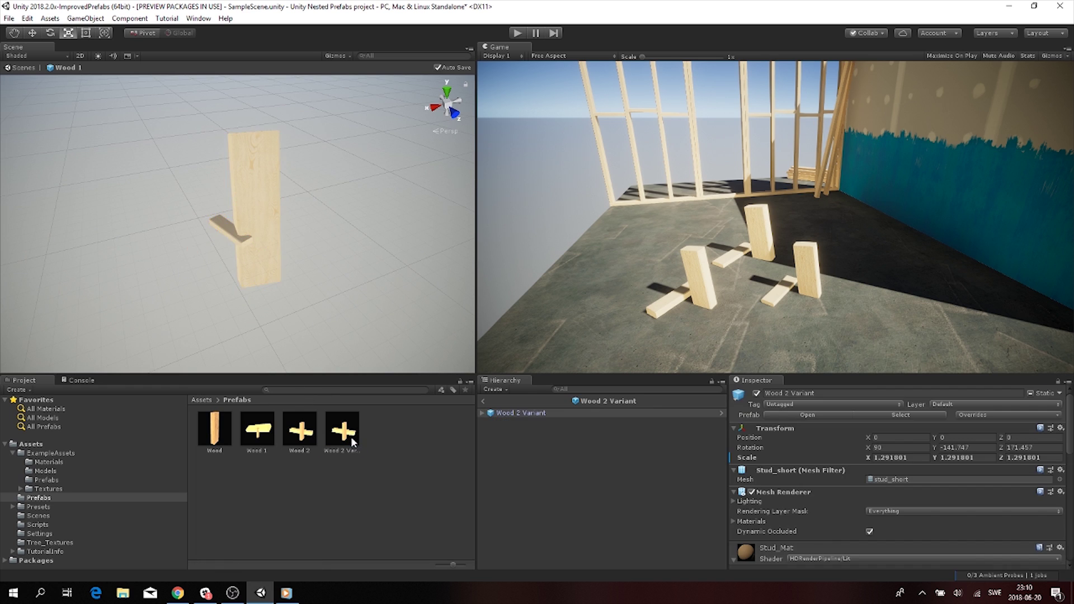
pyautogui.doubleClick(306, 438)
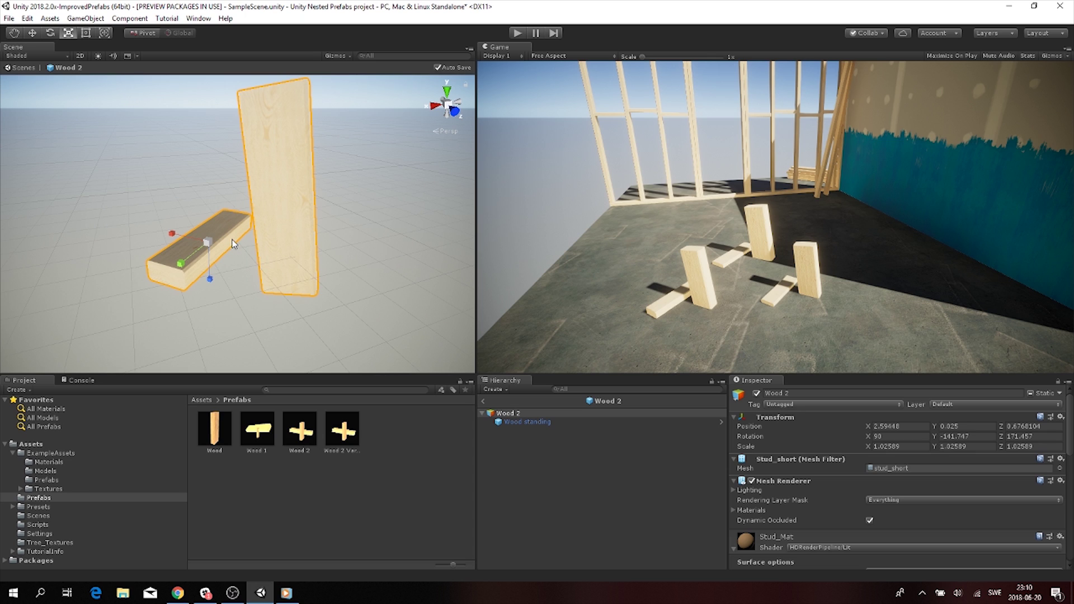
pyautogui.click(300, 432)
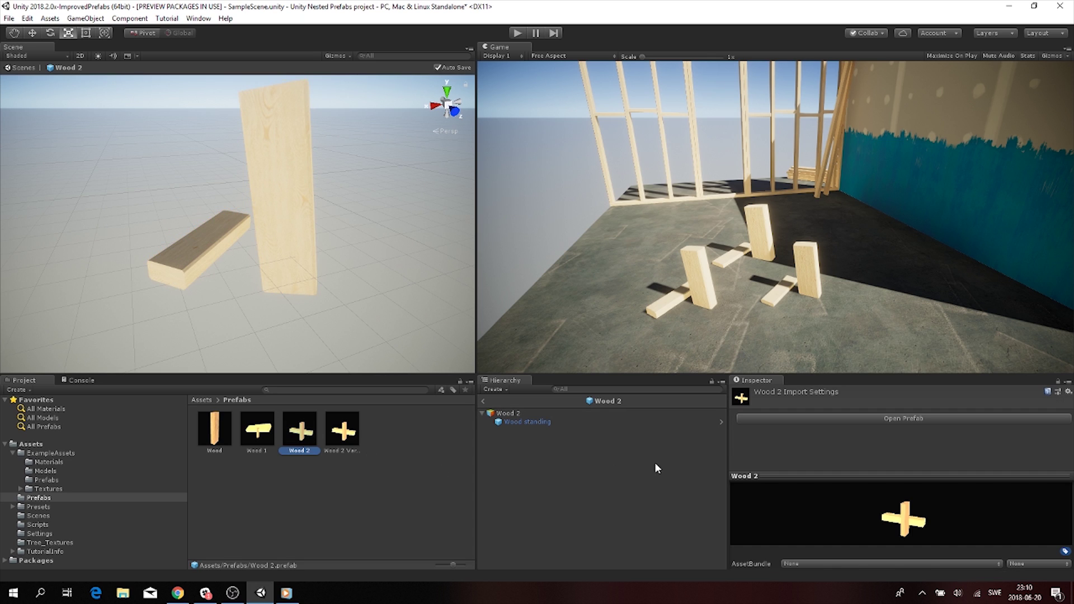
pyautogui.click(727, 414)
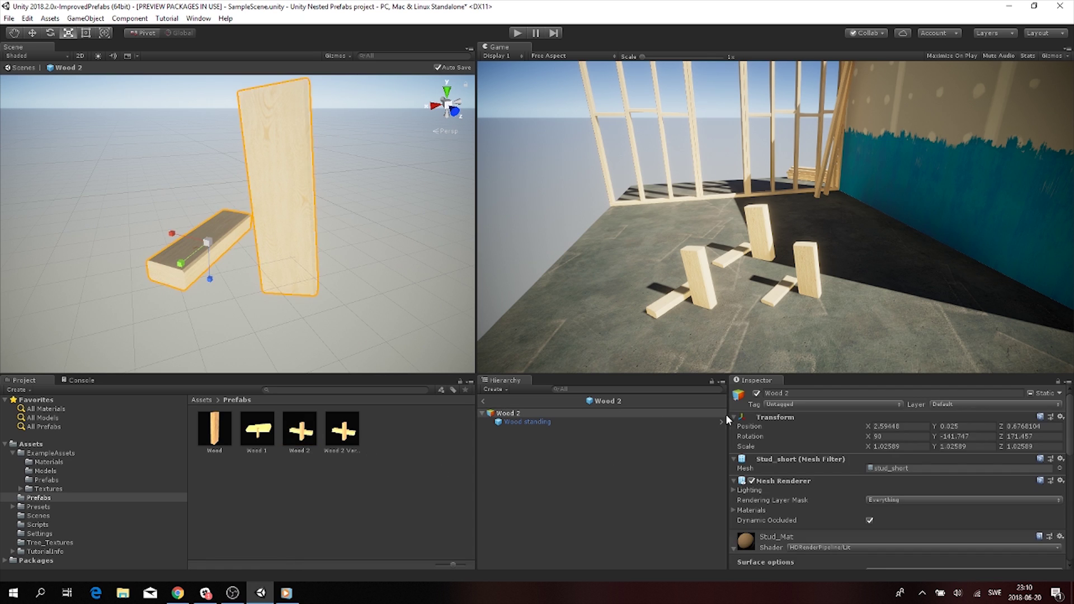
# Return to the scene, open the Wood 2 Variant from the hierarchy, and reopen Wood 2 from the Prefabs folder
pyautogui.click(482, 401)
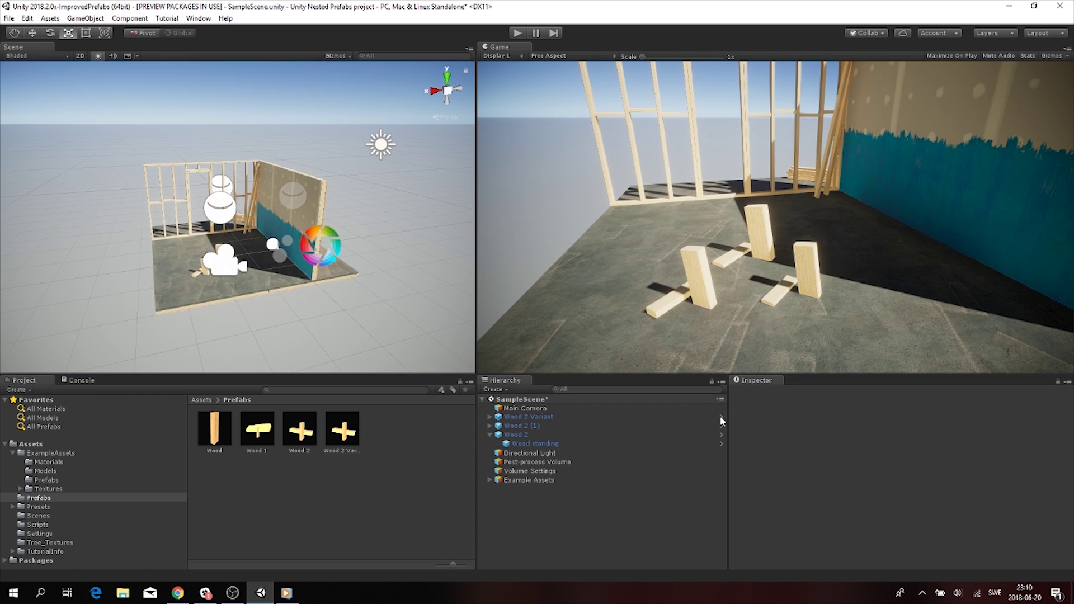
pyautogui.click(720, 417)
pyautogui.doubleClick(304, 436)
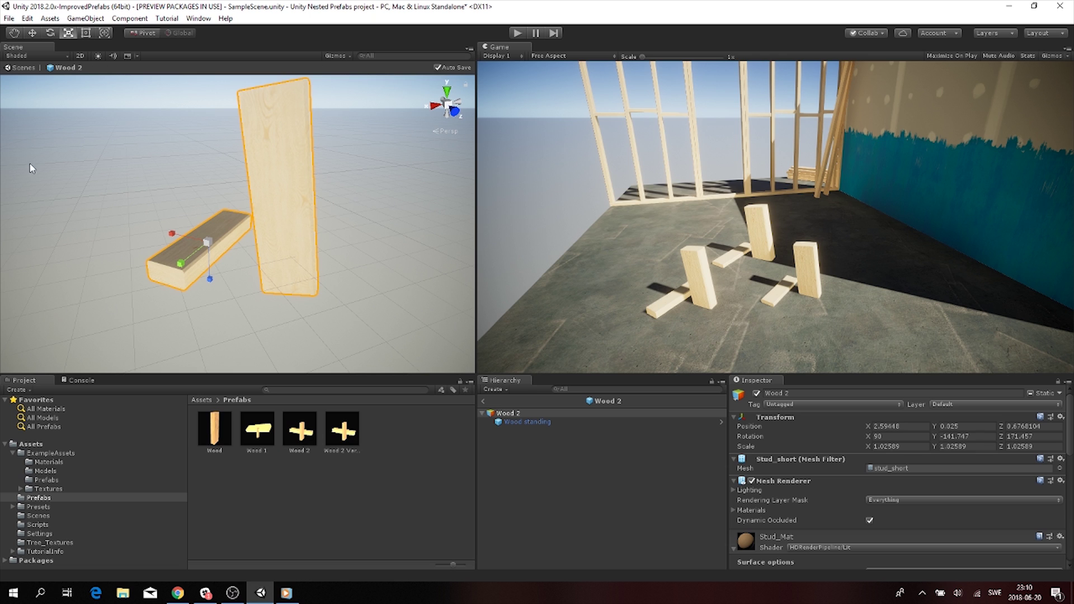
# Inspect the Wood 2 prefab in isolation, toggling 2D view and scene lighting on and off and switching the scene effects
pyautogui.keyDown('alt'); pyautogui.moveTo(295, 179); pyautogui.dragTo(179, 205); pyautogui.keyUp('alt')
pyautogui.scroll(-5, 336, 227)
pyautogui.scroll(6, 390, 214)
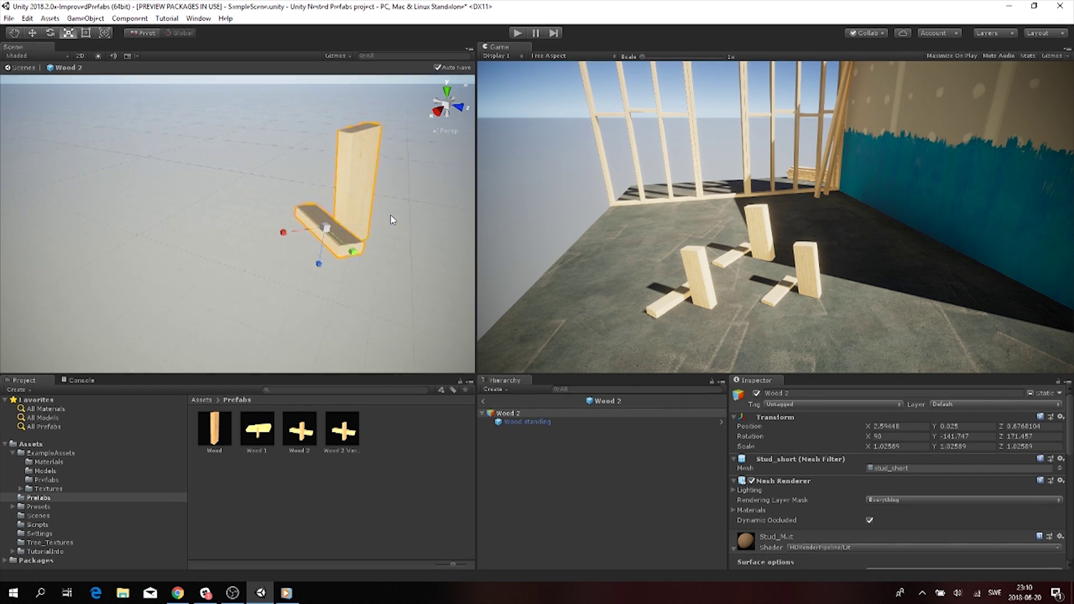
pyautogui.keyDown('alt'); pyautogui.moveTo(300, 219); pyautogui.dragTo(351, 123); pyautogui.keyUp('alt')
pyautogui.click(81, 55)
pyautogui.click(81, 56)
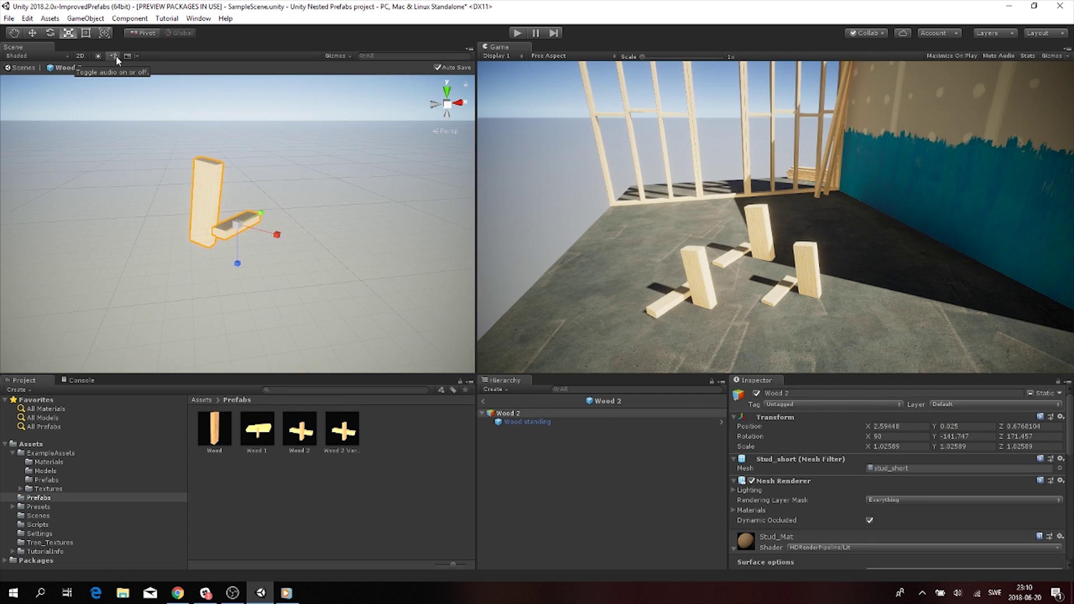
pyautogui.click(97, 57)
pyautogui.click(98, 56)
pyautogui.click(130, 54)
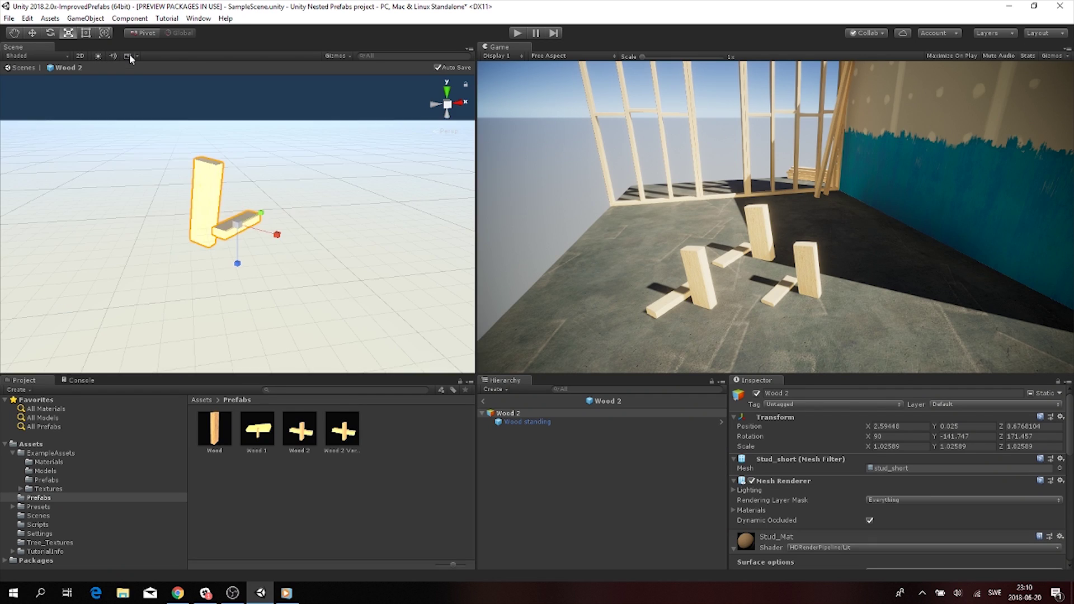